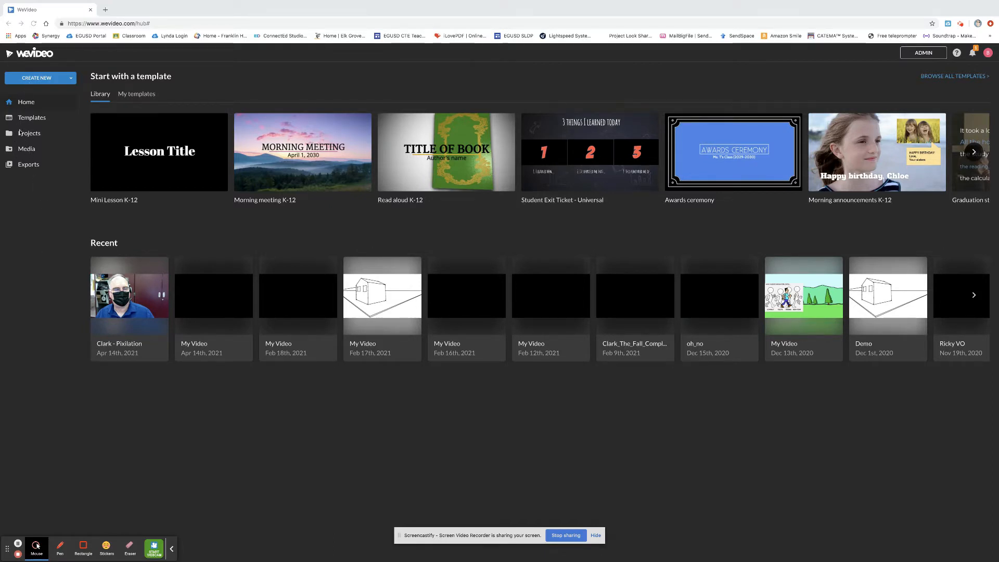
- Create a new media folder named Pixilation 2
click(24, 151)
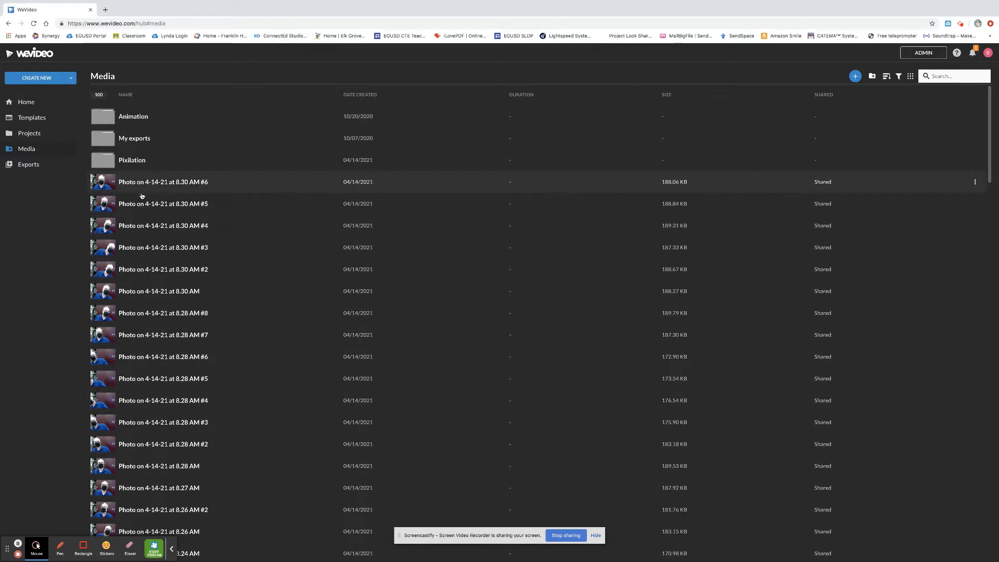
click(873, 77)
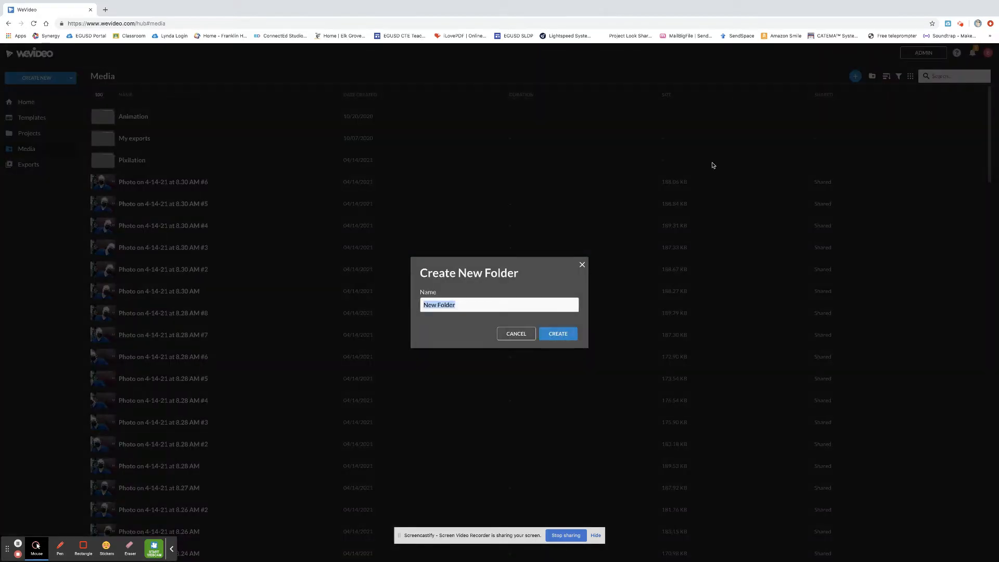
text(Pixilation 2)
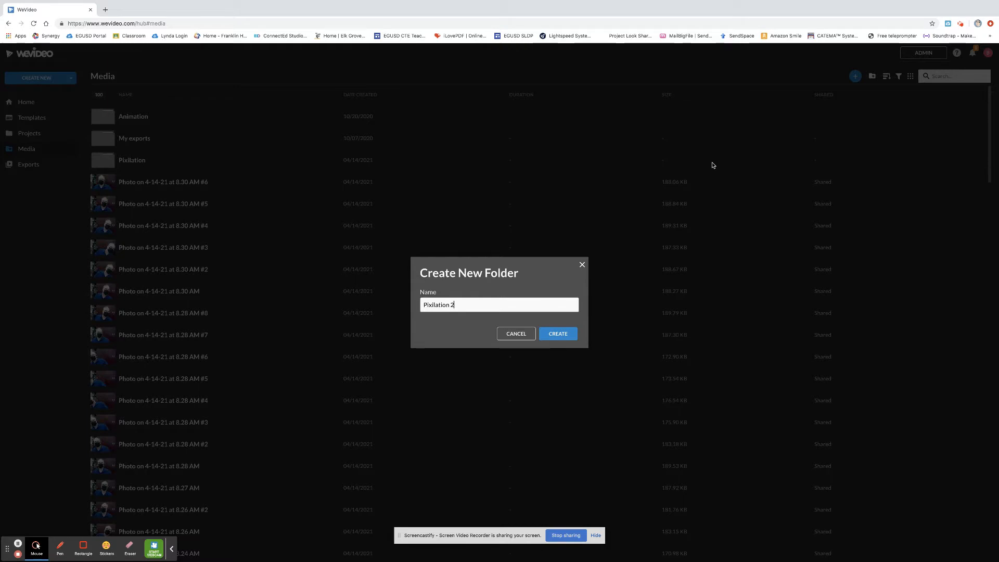
click(557, 334)
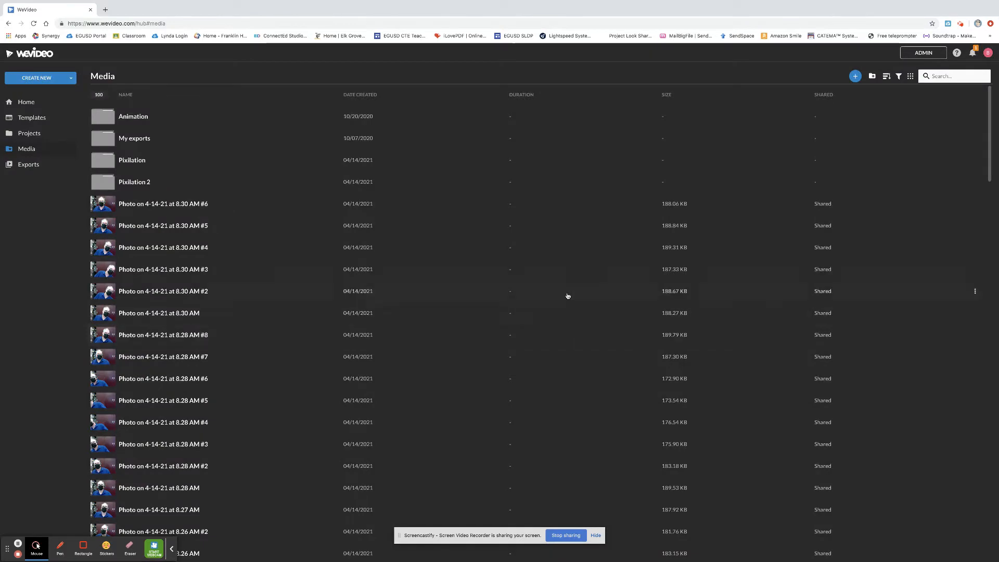
- Open the Pixilation 2 folder and import all the Photo Booth photos into it by dropping them from Finder
click(107, 181)
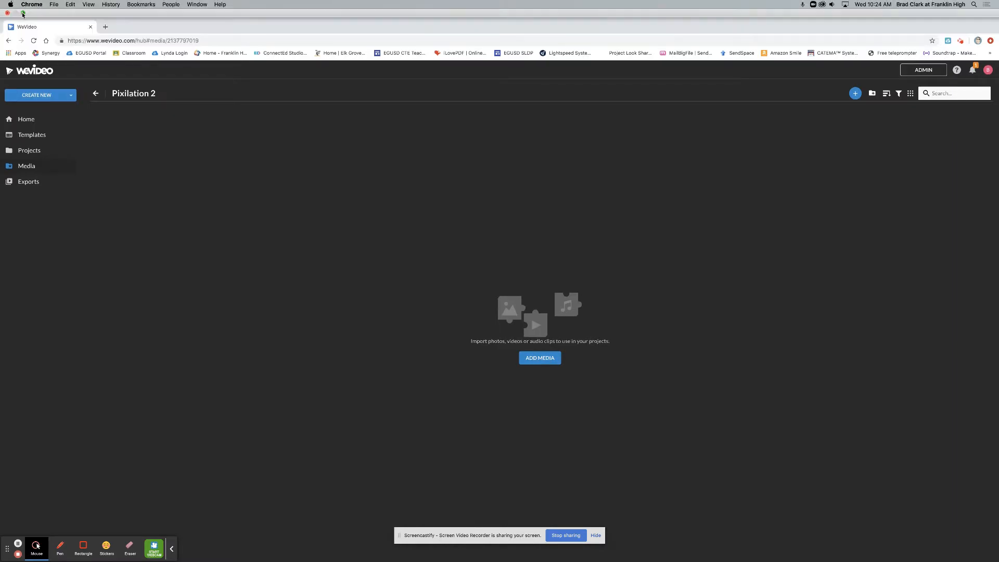
click(22, 14)
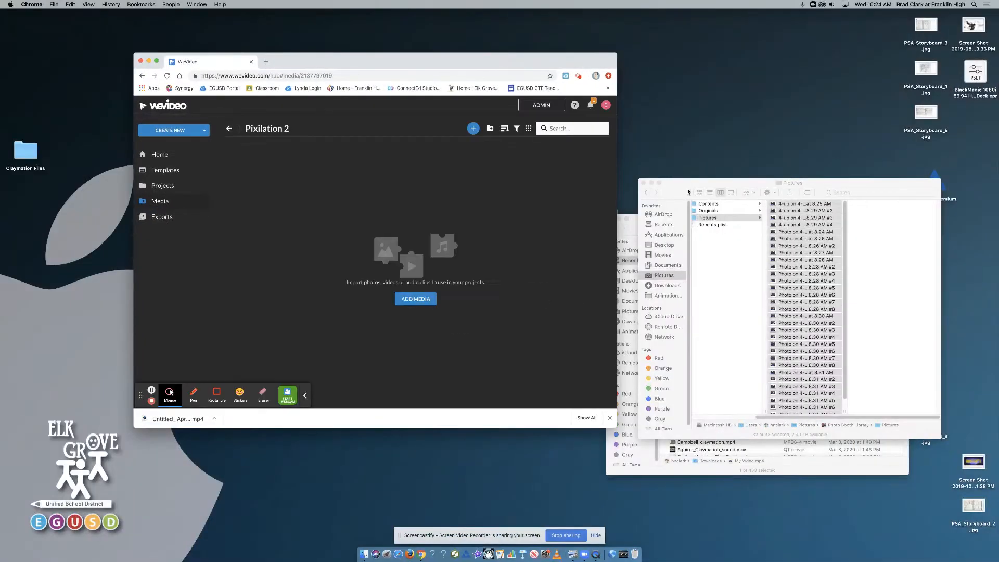
drag(688, 192, 661, 159)
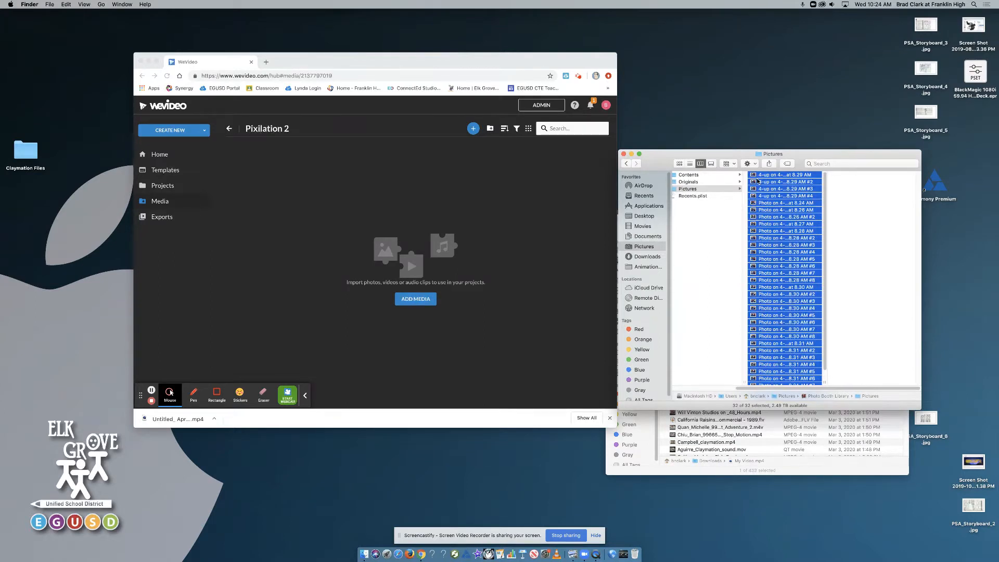
click(417, 300)
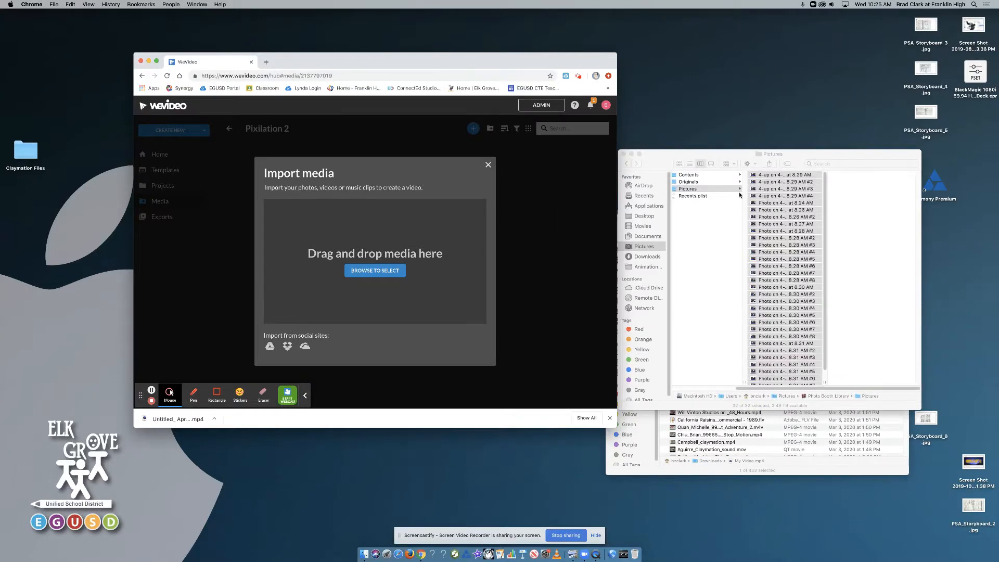
drag(751, 177, 653, 161)
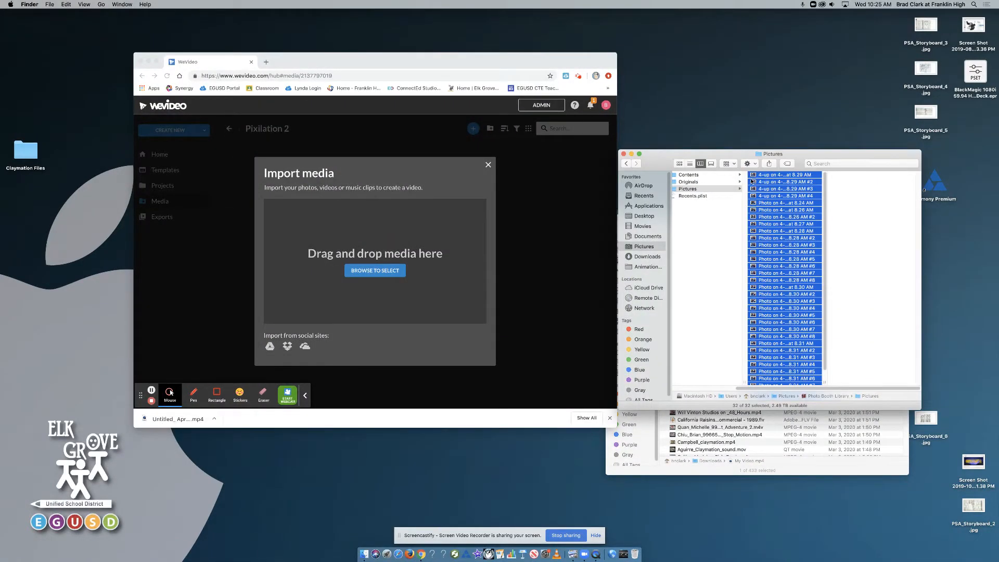
drag(751, 181, 380, 239)
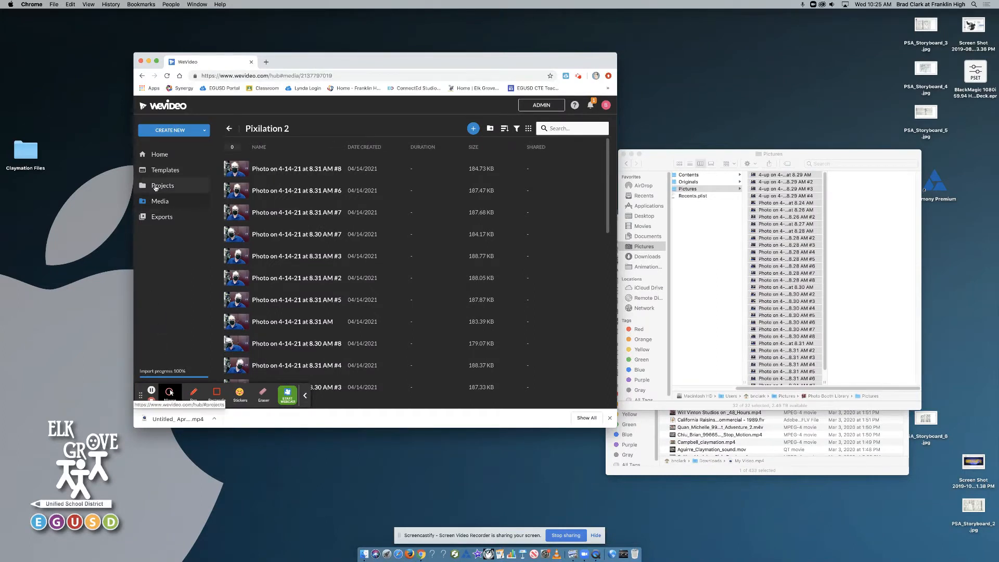
- Create a new Personal project titled Pixilation 2 and open it in the video editor
click(159, 187)
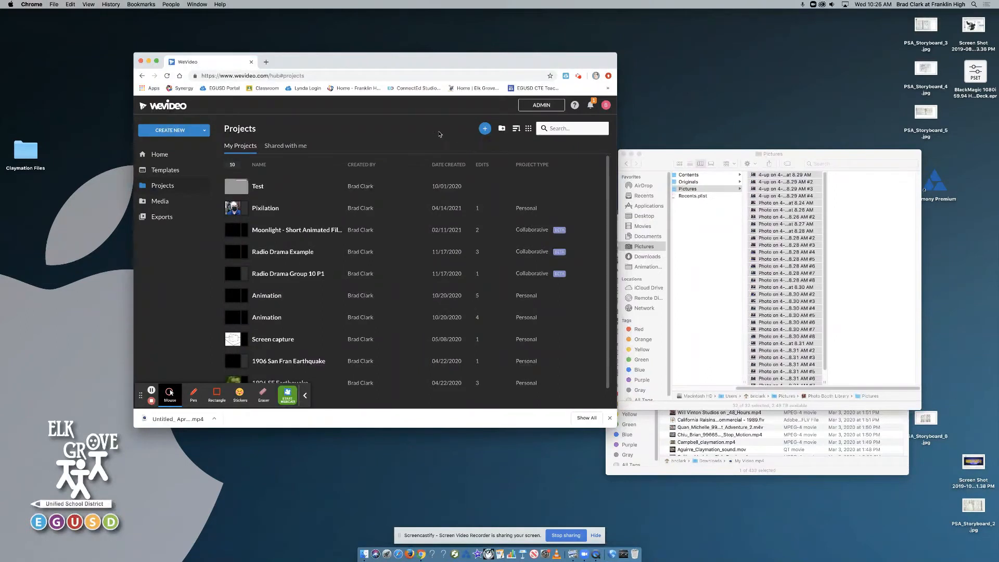
click(484, 130)
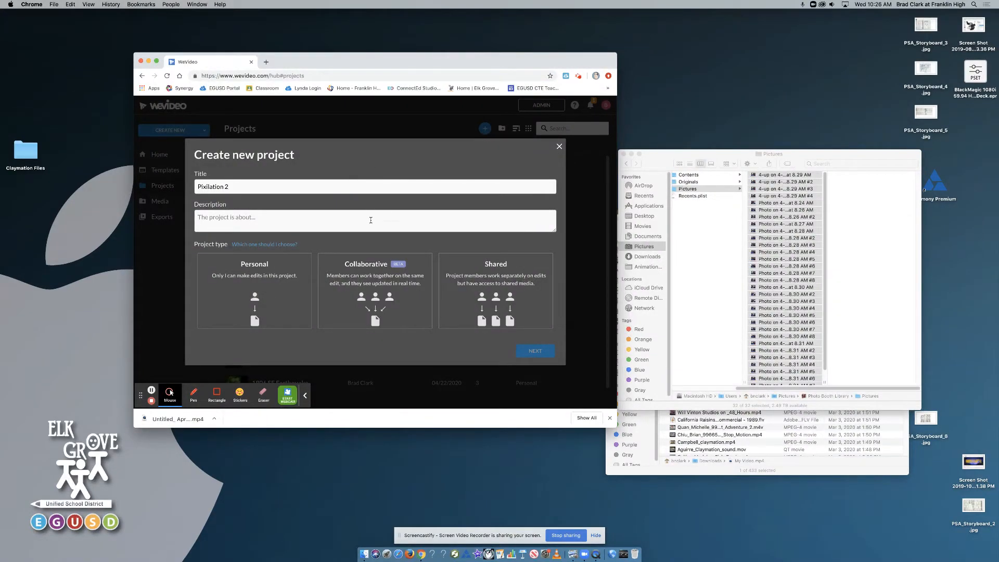
click(256, 276)
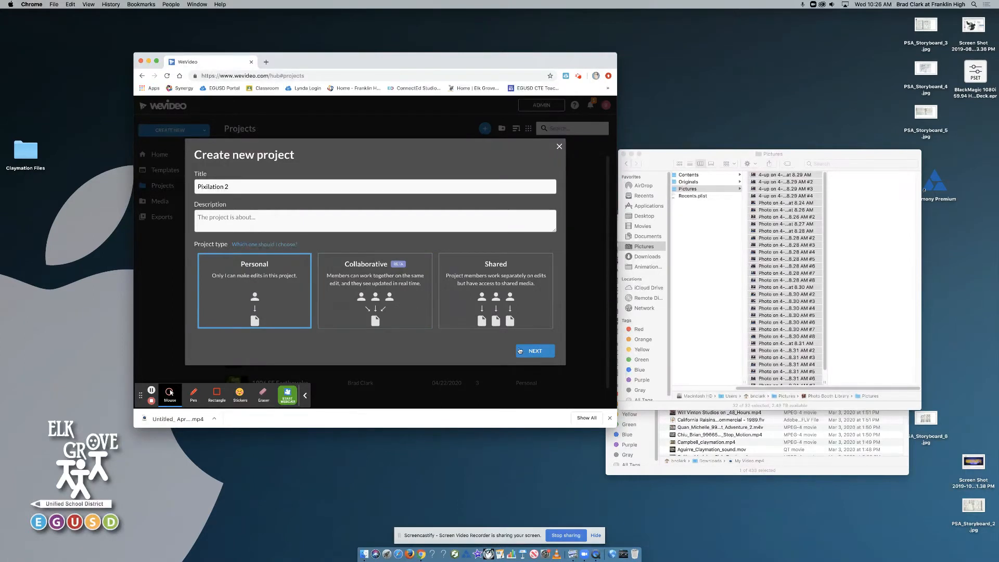
click(534, 351)
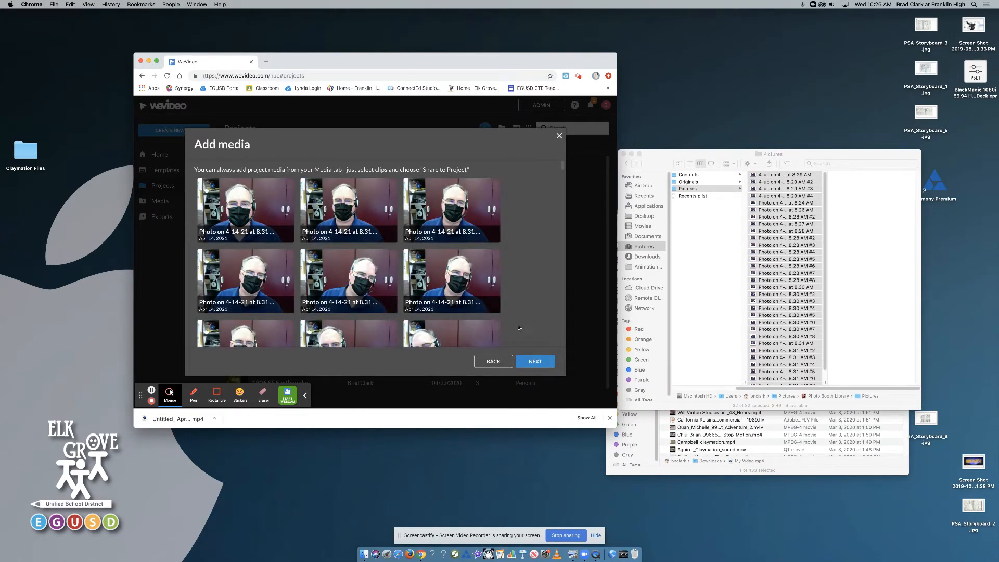
click(536, 362)
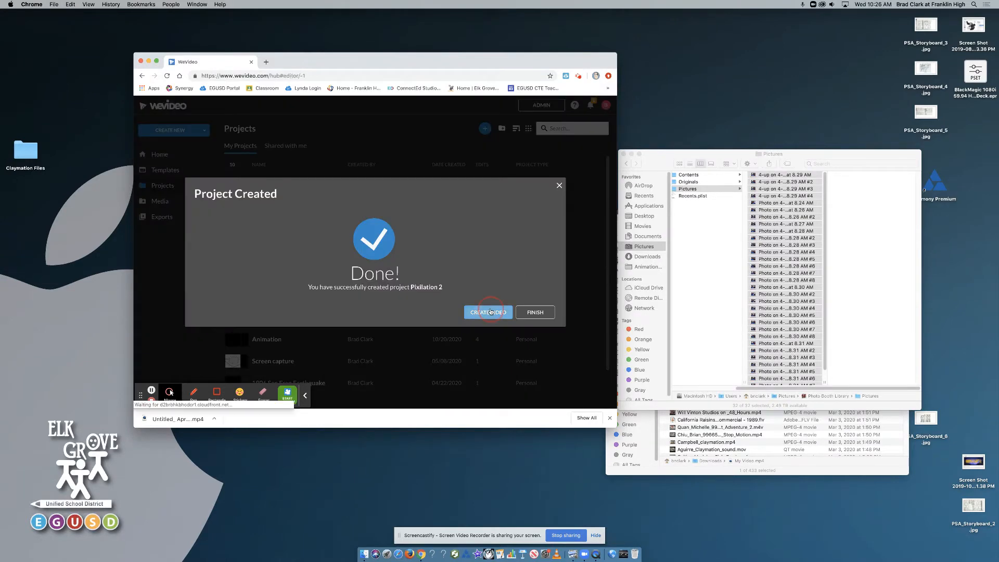
click(492, 311)
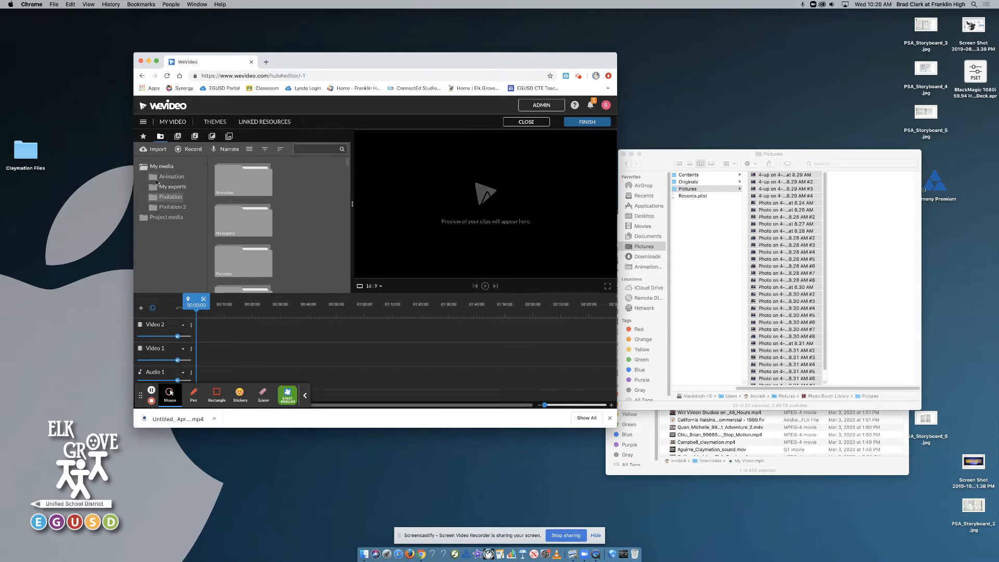
- Select all photos in the Pixilation 2 media folder and place them on the Video 2 track of the timeline
click(161, 208)
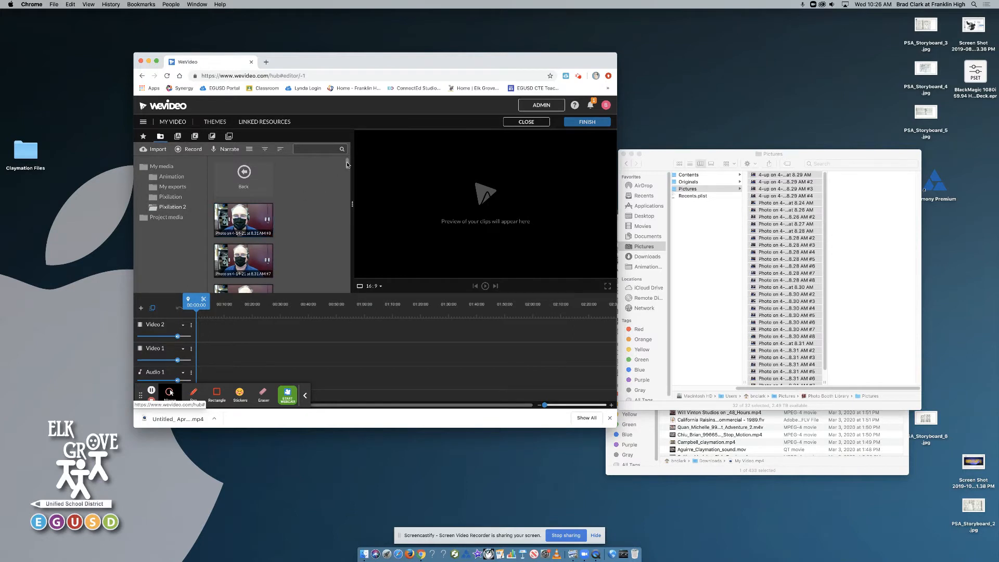
click(240, 217)
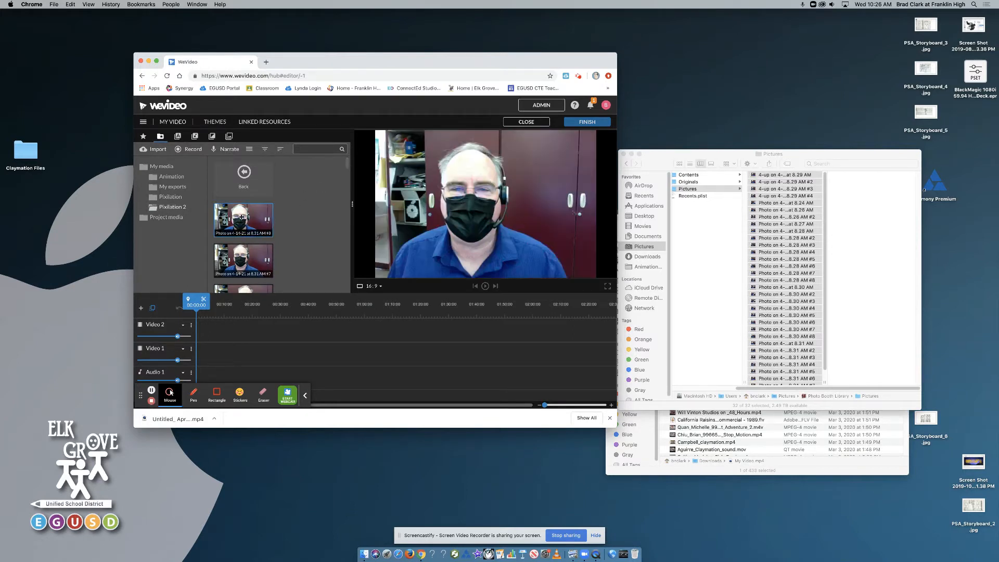
drag(348, 165, 353, 311)
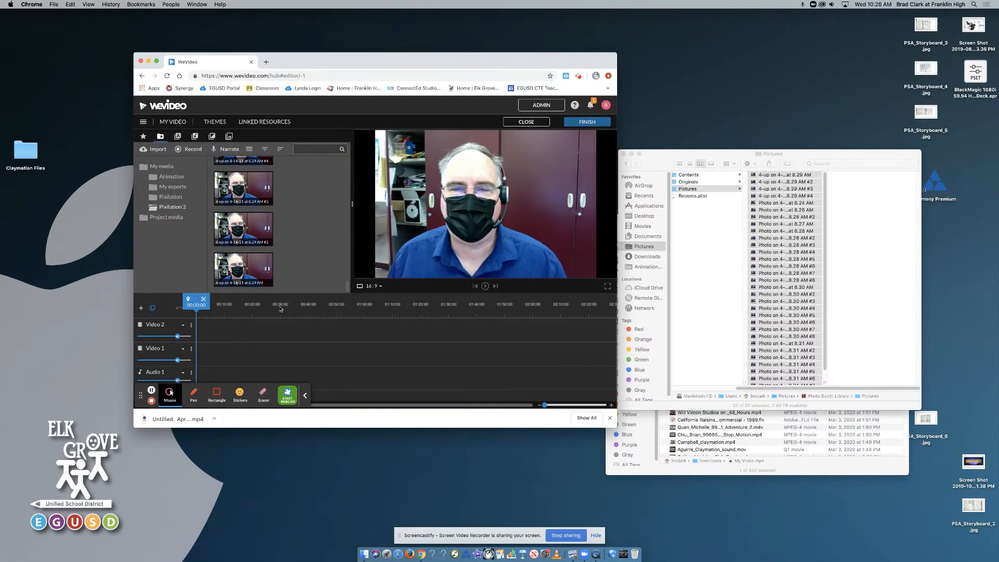
click(251, 273)
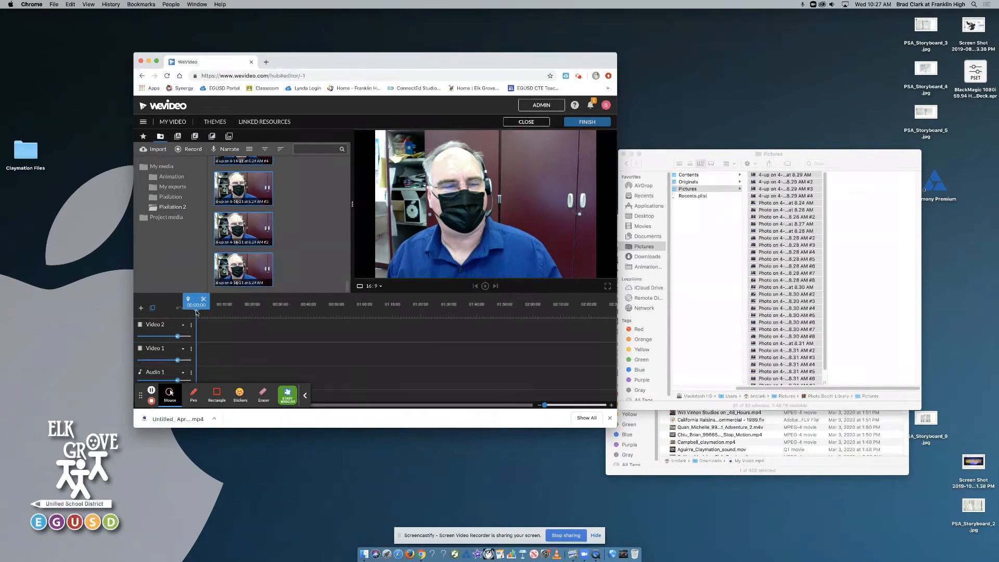
drag(196, 313, 205, 315)
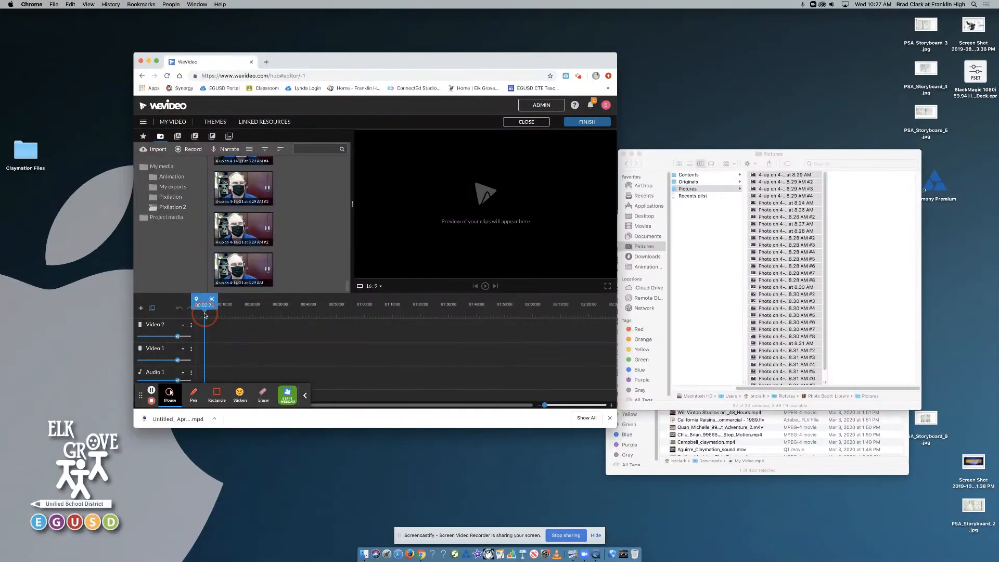
drag(205, 315, 203, 316)
mouse_move(347, 285)
mouse_down()
mouse_move(347, 213)
mouse_move(331, 158)
mouse_move(350, 266)
mouse_up()
click(243, 213)
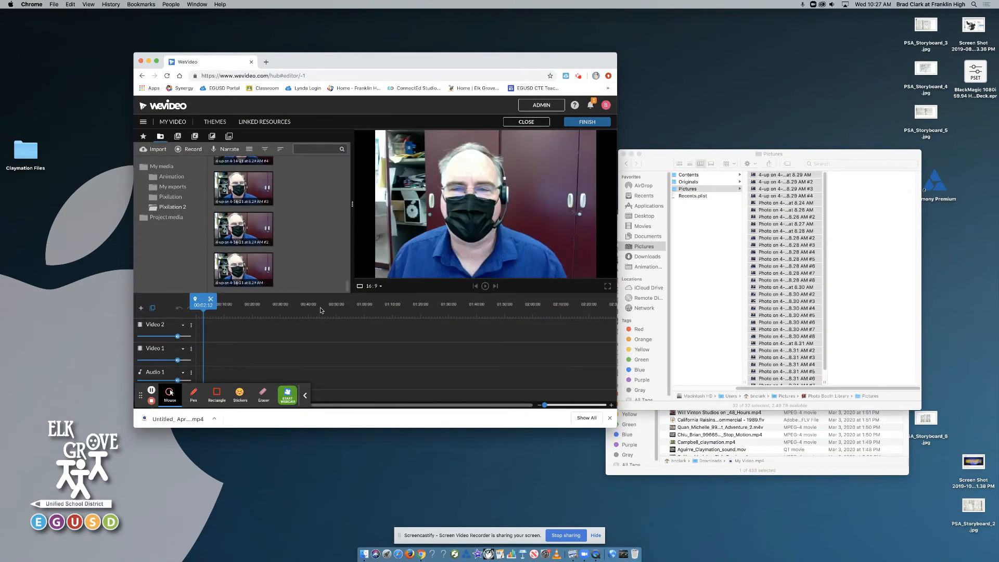
shift+click(255, 271)
mouse_move(244, 272)
mouse_down()
mouse_move(211, 312)
mouse_move(214, 330)
mouse_up()
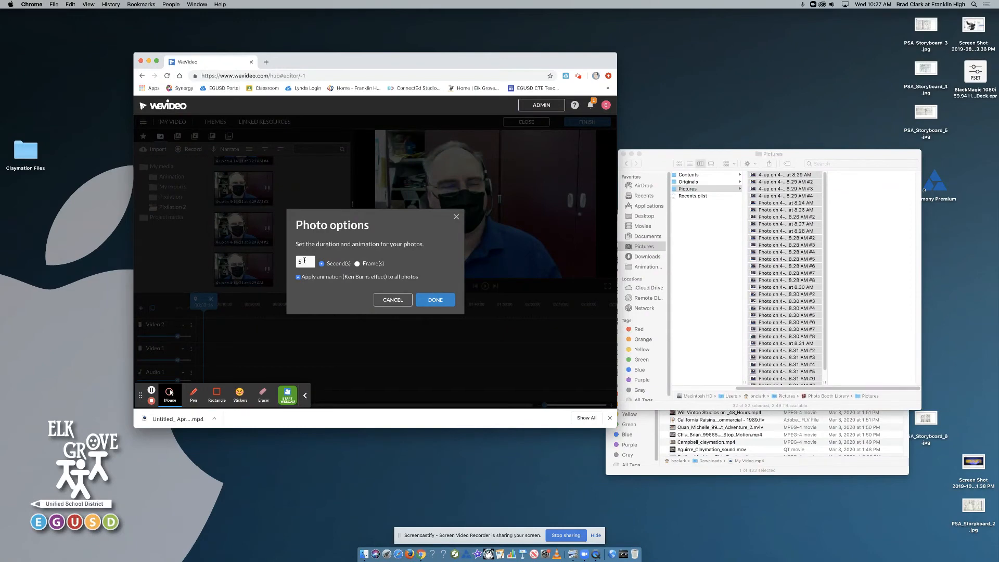
- Set the duration of the inserted photos to 2 frames each
click(357, 264)
drag(308, 262, 296, 261)
text(2)
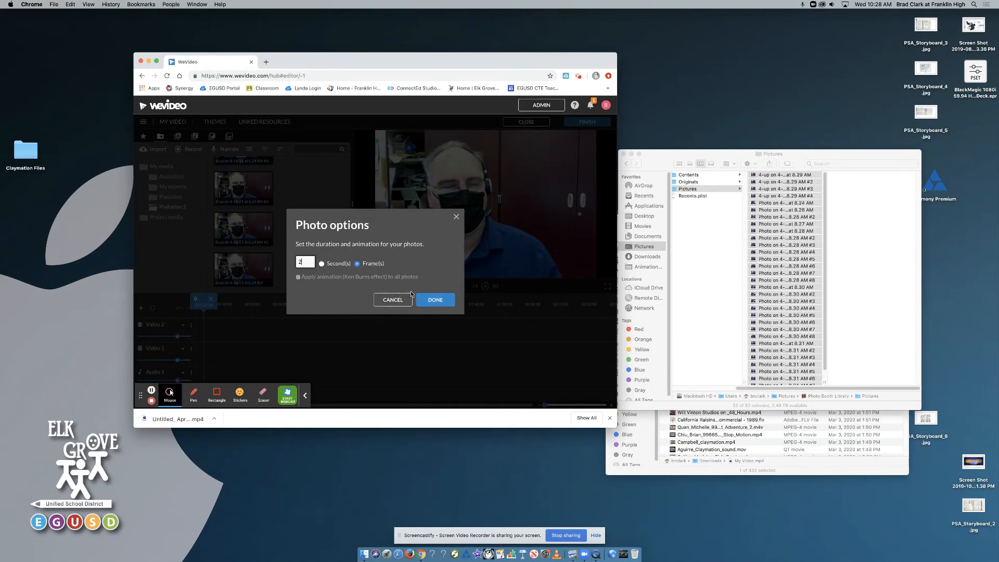
click(436, 300)
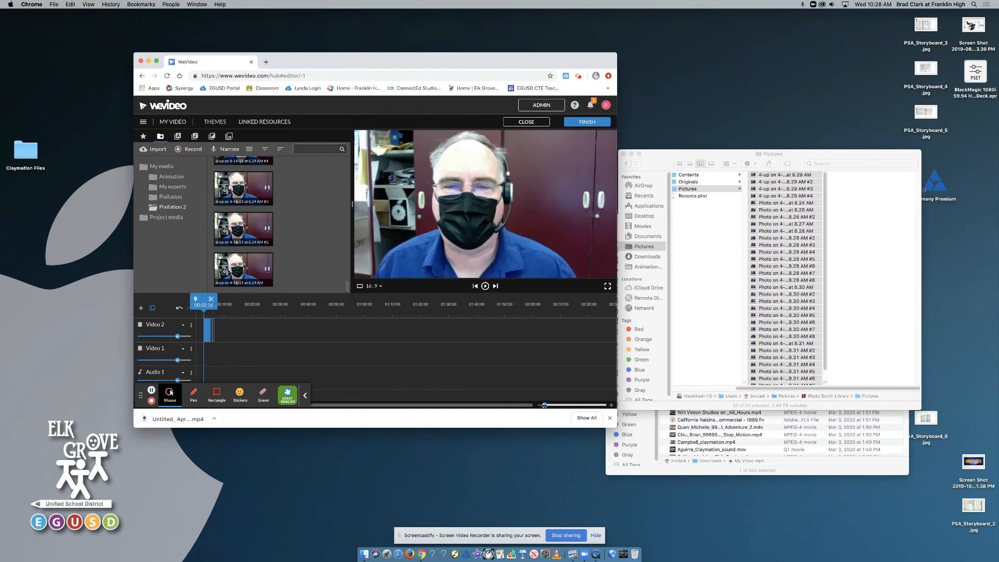
- Zoom the timeline and play back the photo sequence in the preview
drag(543, 404, 557, 405)
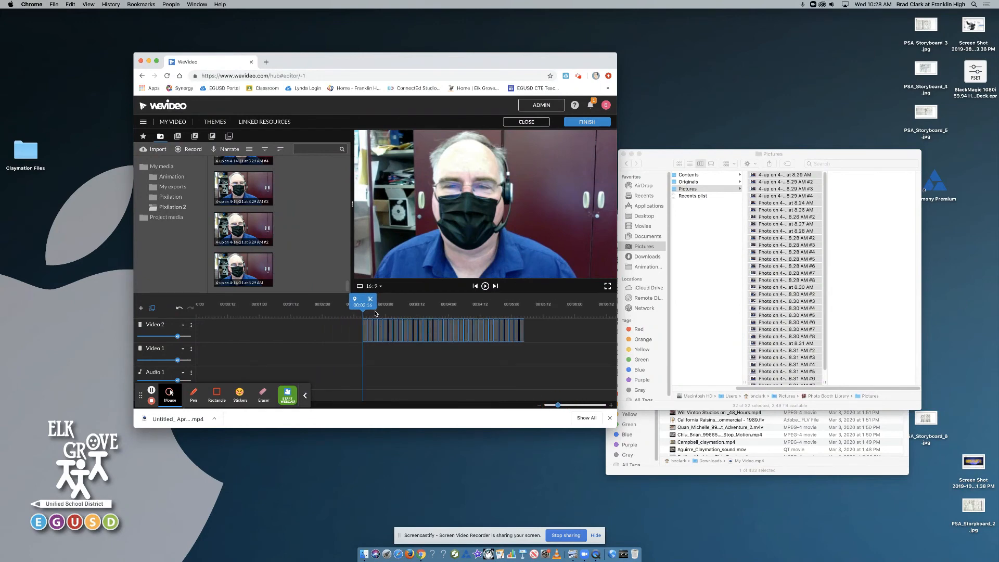
click(485, 287)
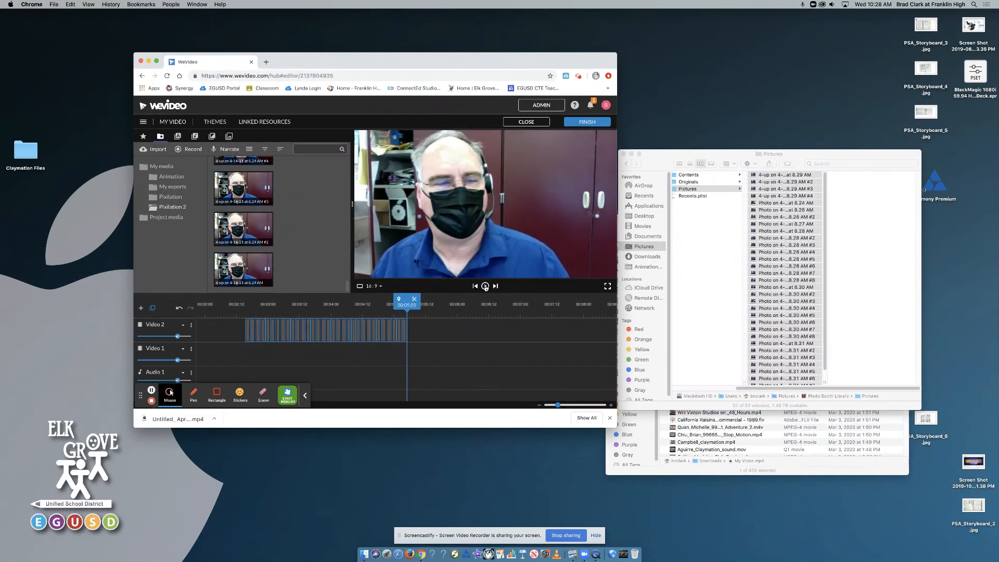
drag(399, 301, 358, 304)
- Open the titles library and then the music library to browse free music
click(178, 136)
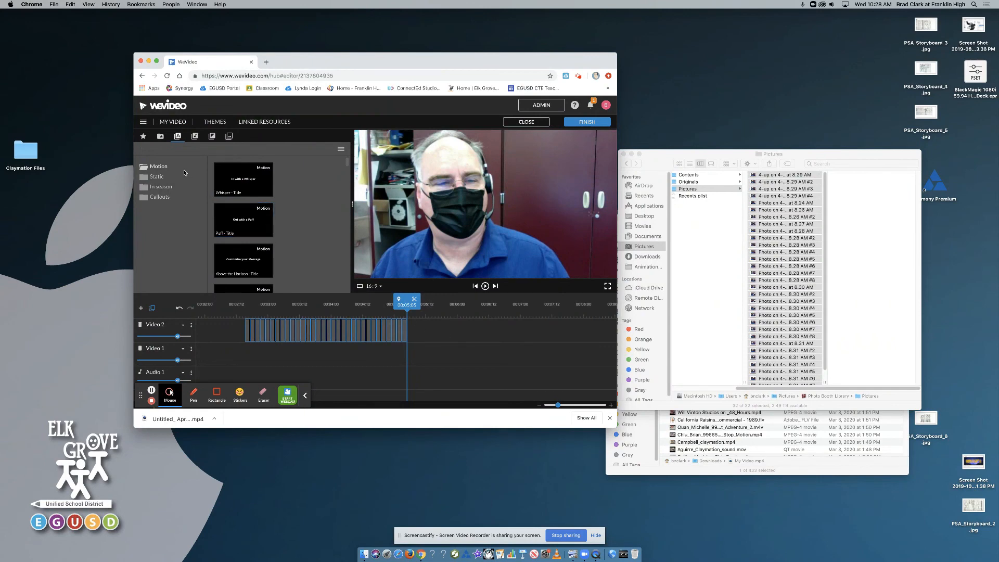
click(194, 136)
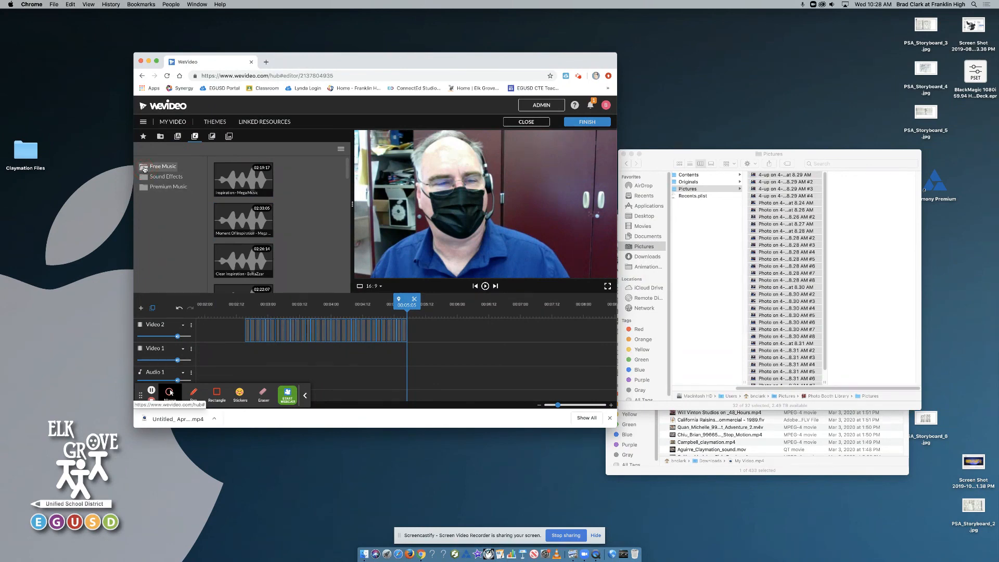
mouse_move(346, 170)
mouse_down()
mouse_move(347, 182)
mouse_move(346, 167)
mouse_up()
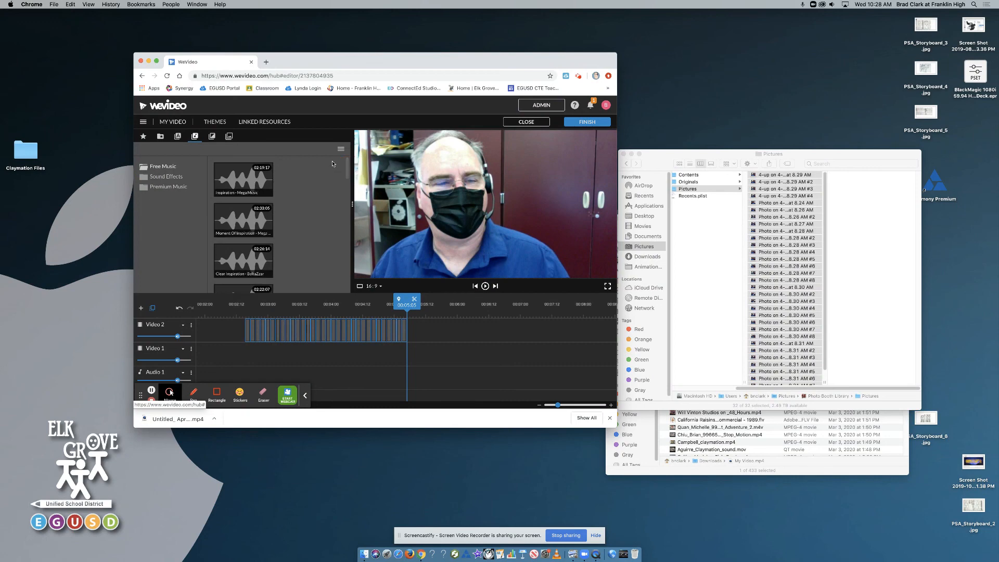